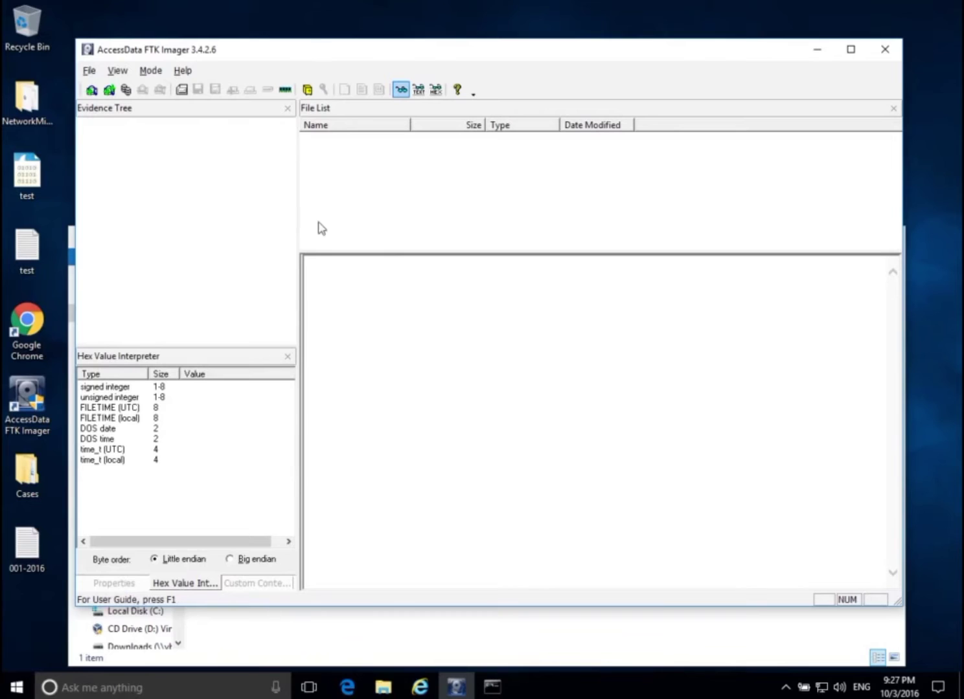
- Start a memory capture and browse to Cases\001\Images in the destination folder chooser
left_click(88, 71)
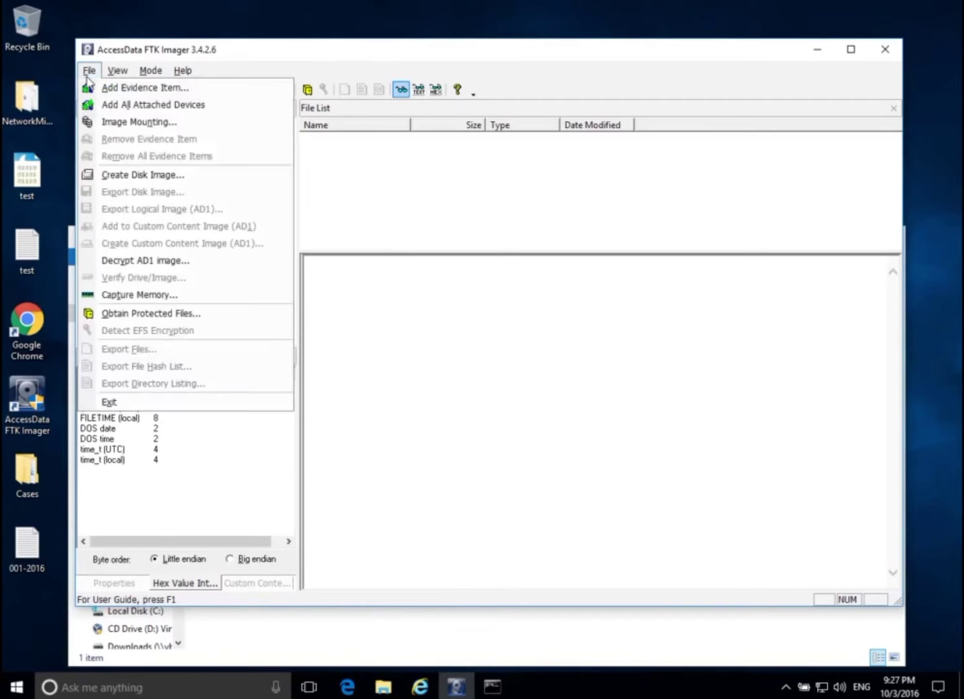
left_click(134, 297)
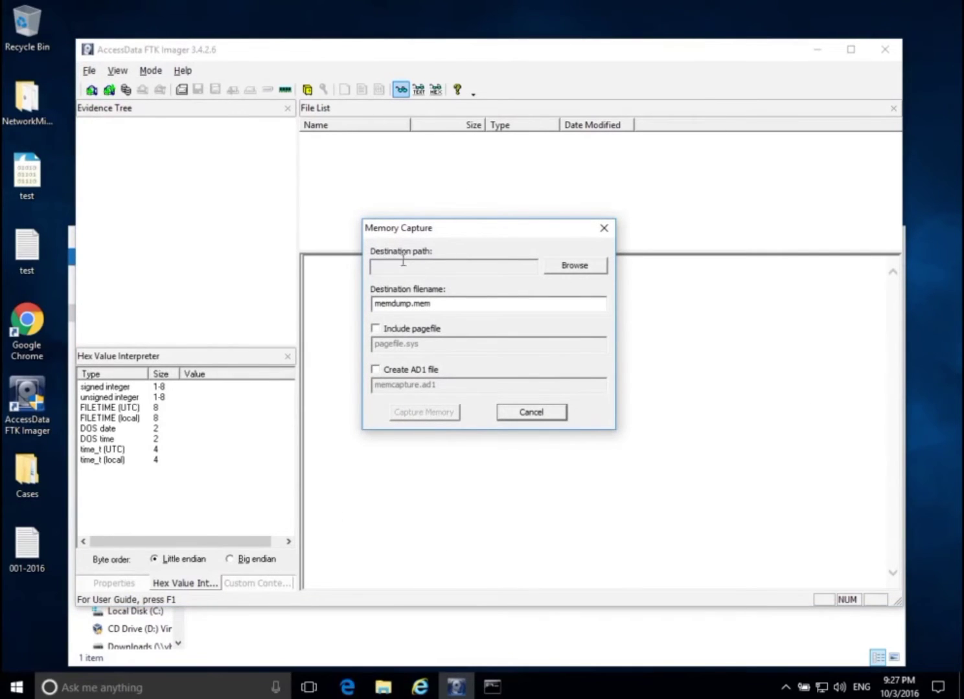
left_click(586, 266)
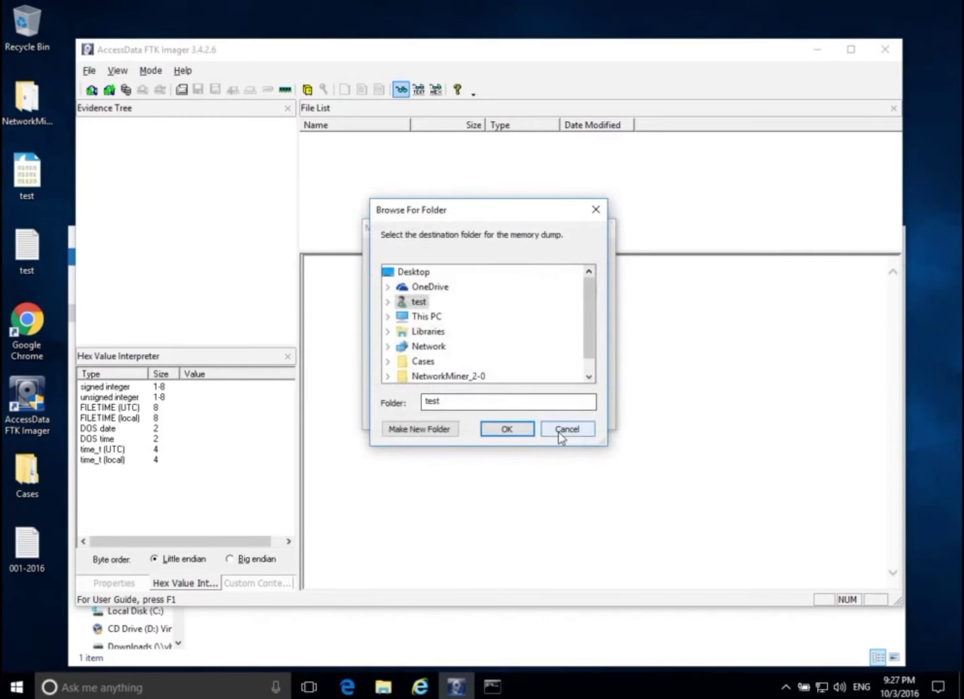
scroll(591, 314, "down", 1)
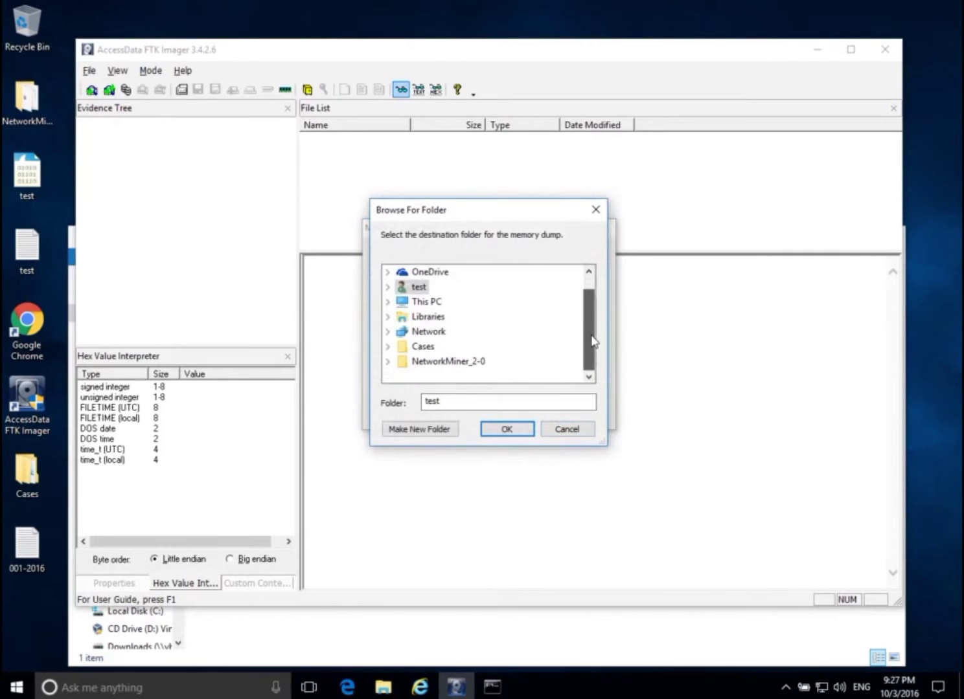
left_click(422, 347)
left_click_drag(584, 305, 585, 341)
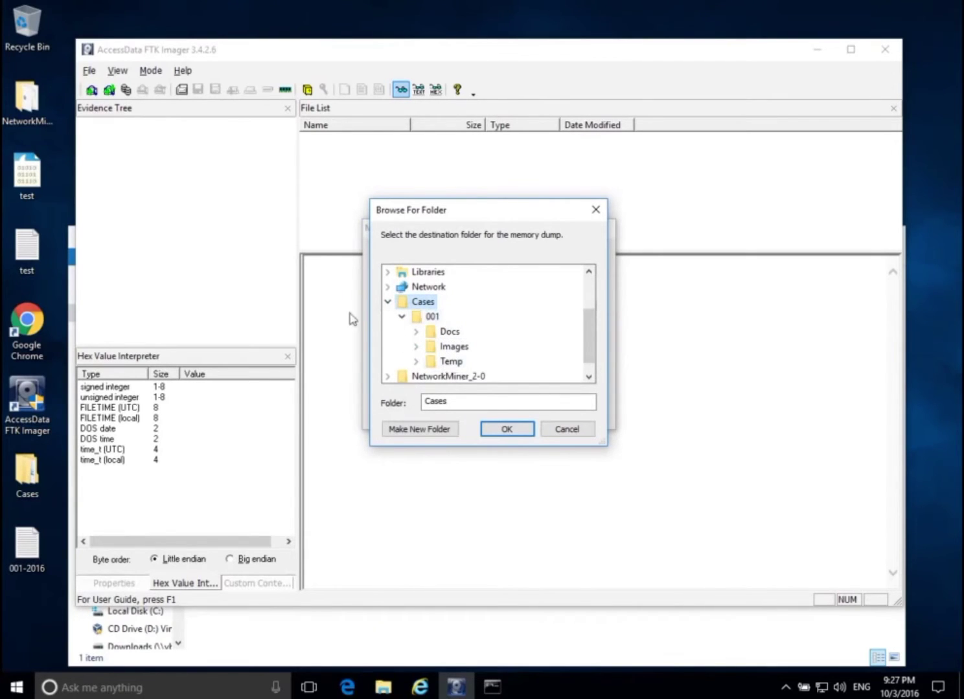
left_click(422, 317)
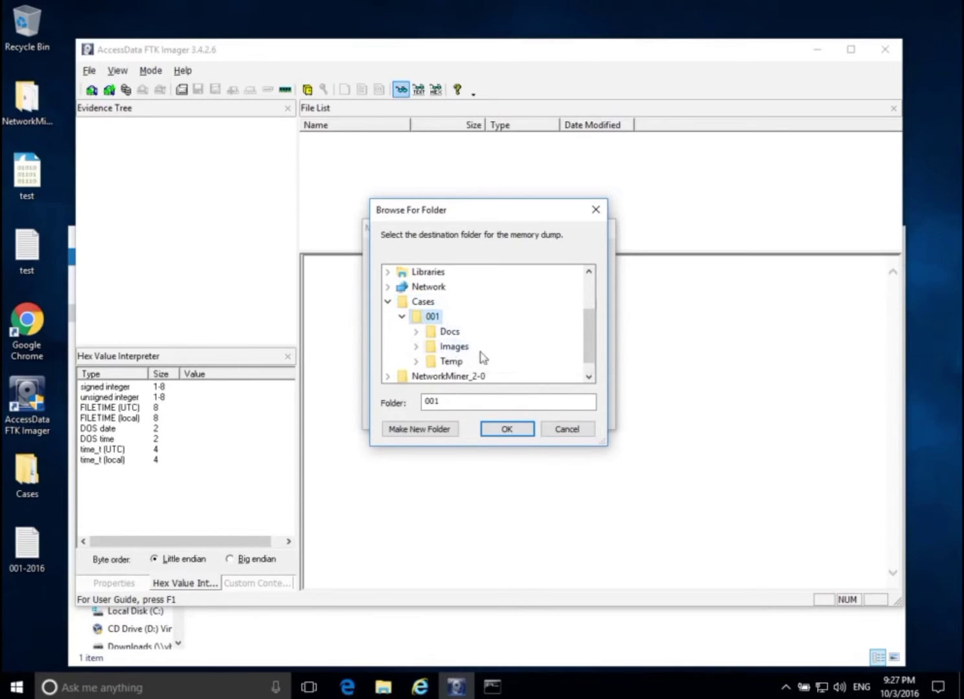
left_click(453, 349)
scroll(593, 355, "down", 1)
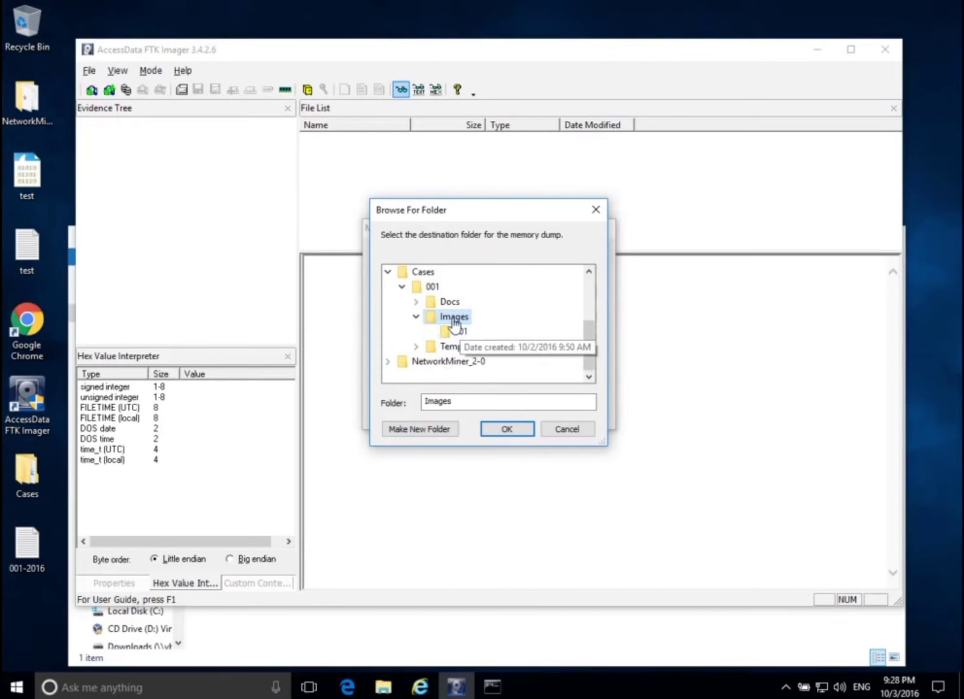
- Create a new folder named 002 inside Images and use it as the memory dump destination
left_click(446, 429)
type("0")
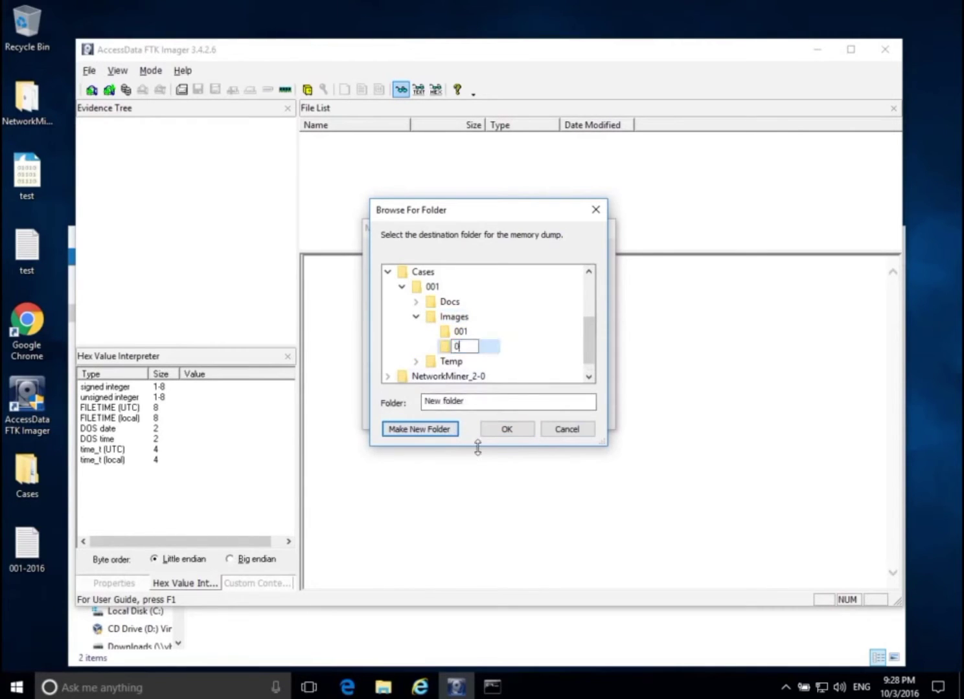
type("02")
key("Return")
left_click(507, 429)
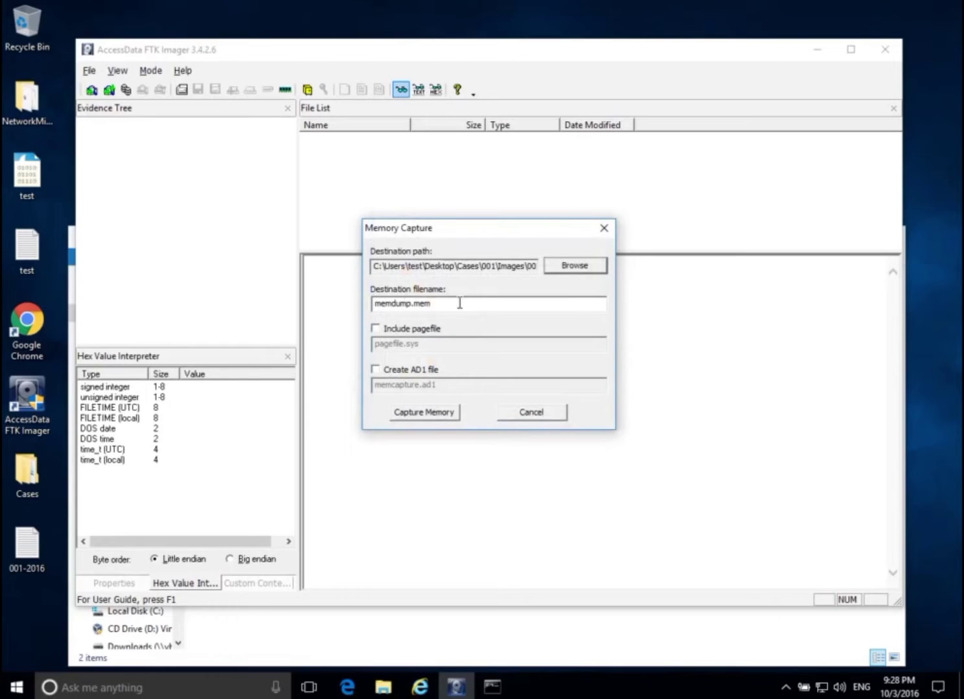
- Set the memory dump's destination filename to Win10x64.mem
left_click_drag(413, 303, 382, 303)
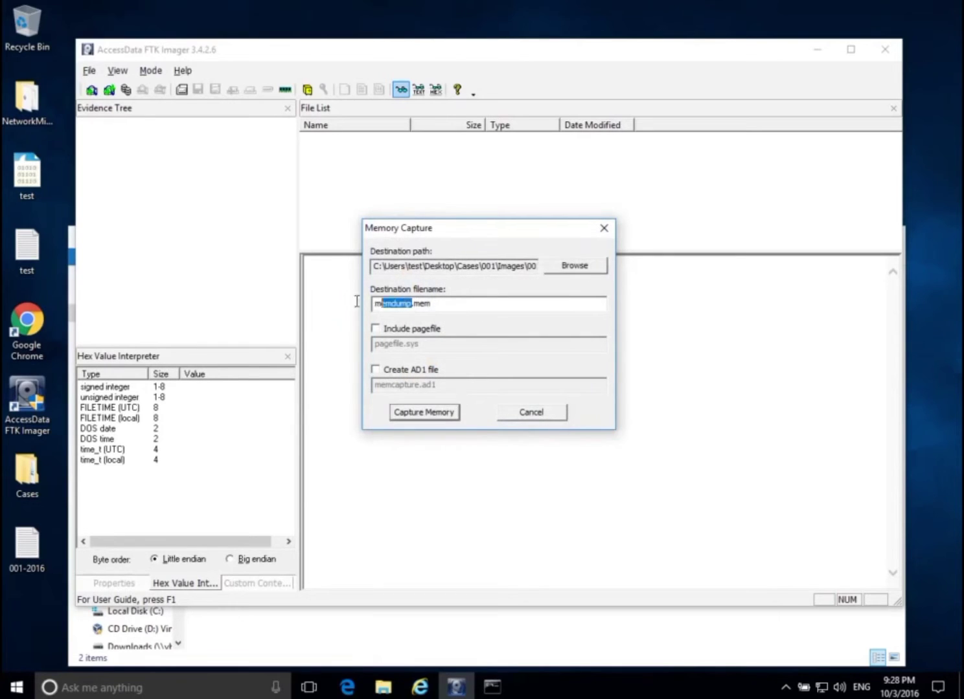
key("BackSpace")
key("BackSpace")
type("Win10")
type("64")
key("BackSpace")
key("BackSpace")
type("x64")
- Check the Windows edition, system type and installed memory in the Windows System information, and close it
right_click(17, 689)
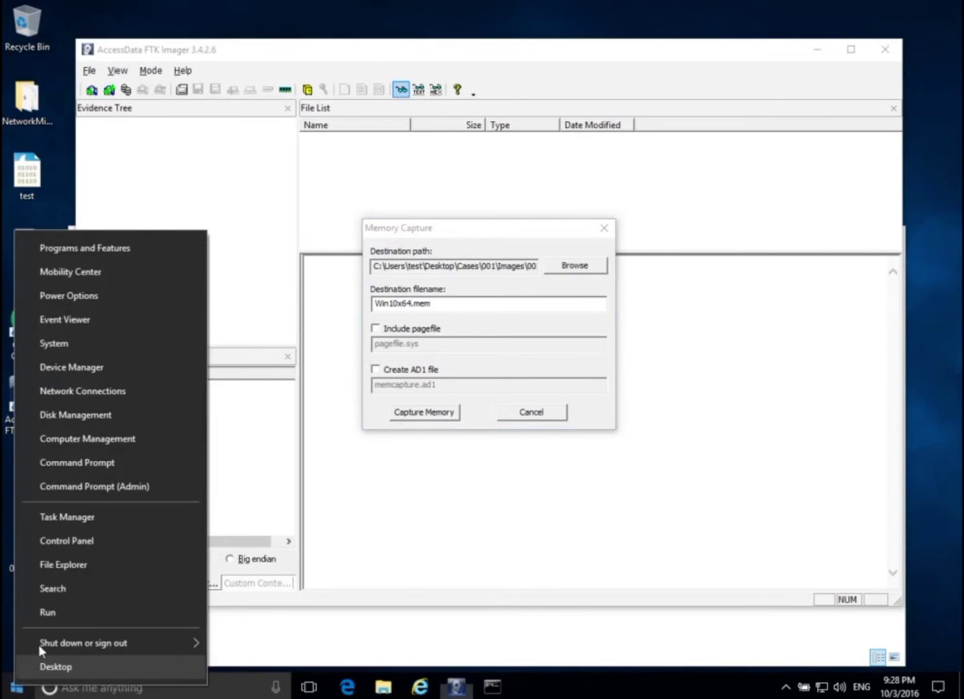
left_click(32, 342)
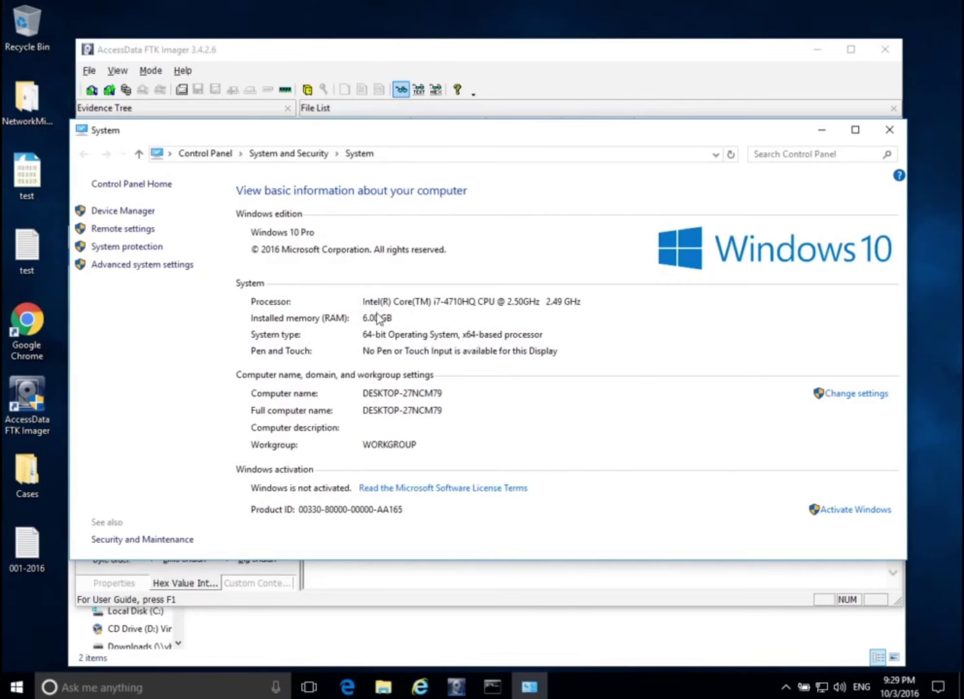
left_click(887, 131)
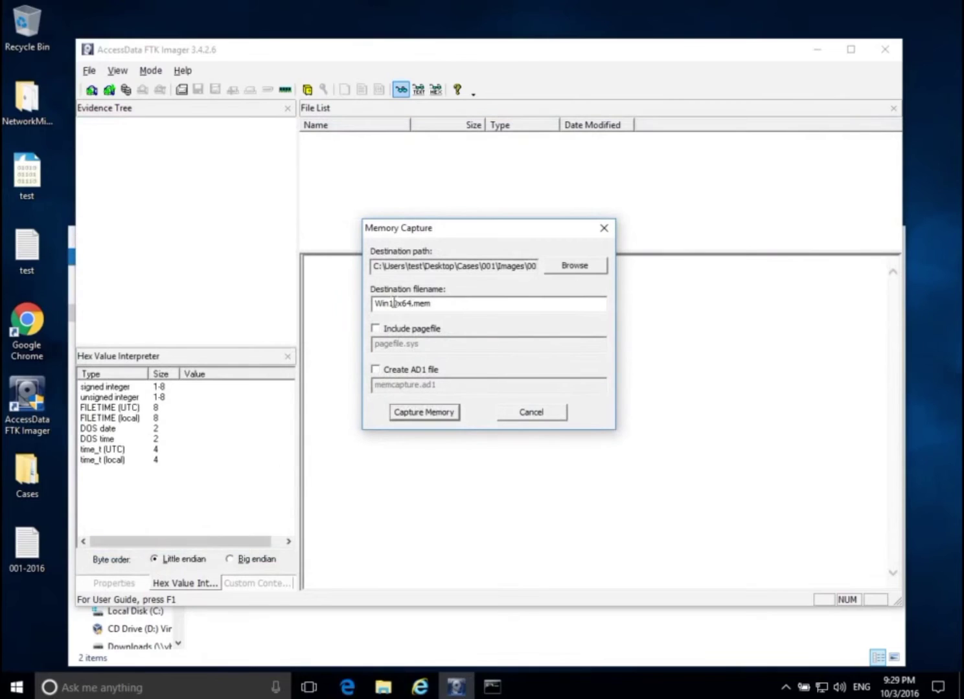
- Change the destination filename to Win10Prox64-6GB.mem and start capturing the memory
left_click(394, 302)
type("Prox64-6GB")
left_click(432, 415)
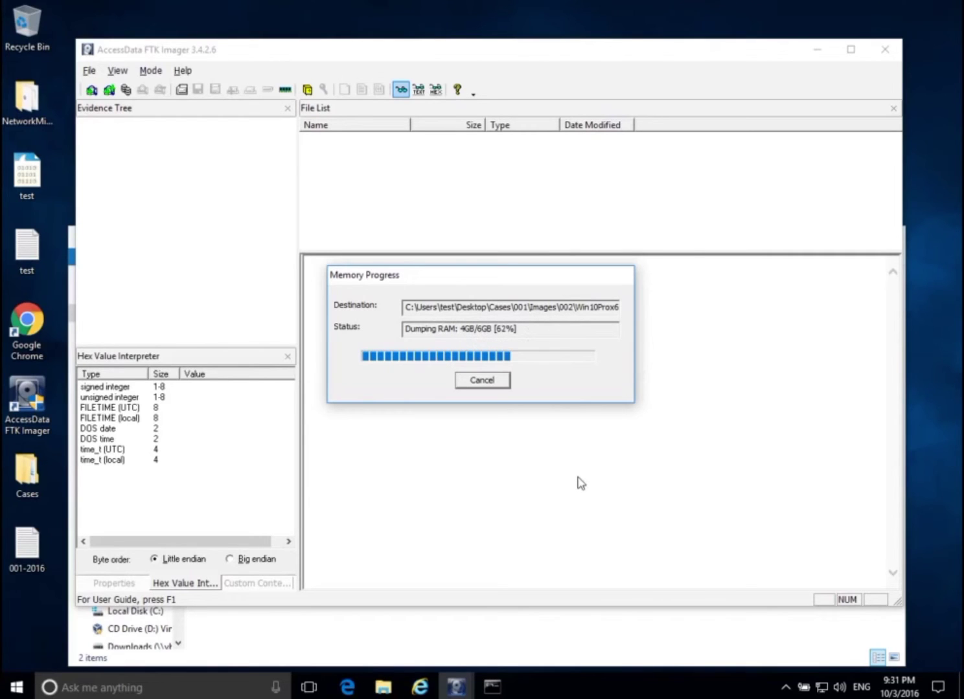
- Switch to File Explorer and open the 002 folder to check the dump file being written
left_click(572, 620)
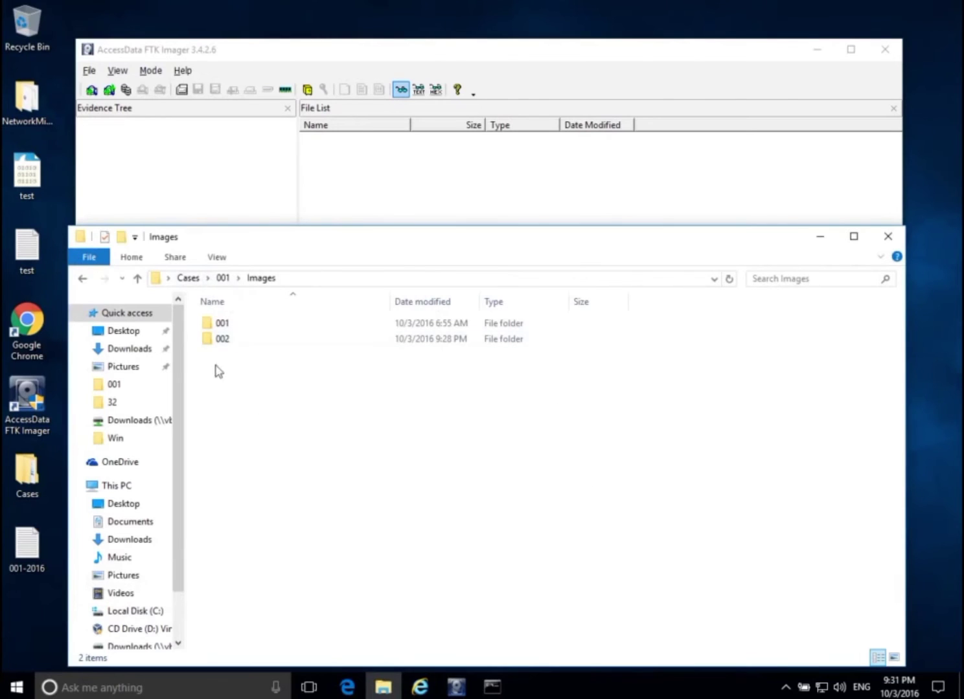
double_click(227, 339)
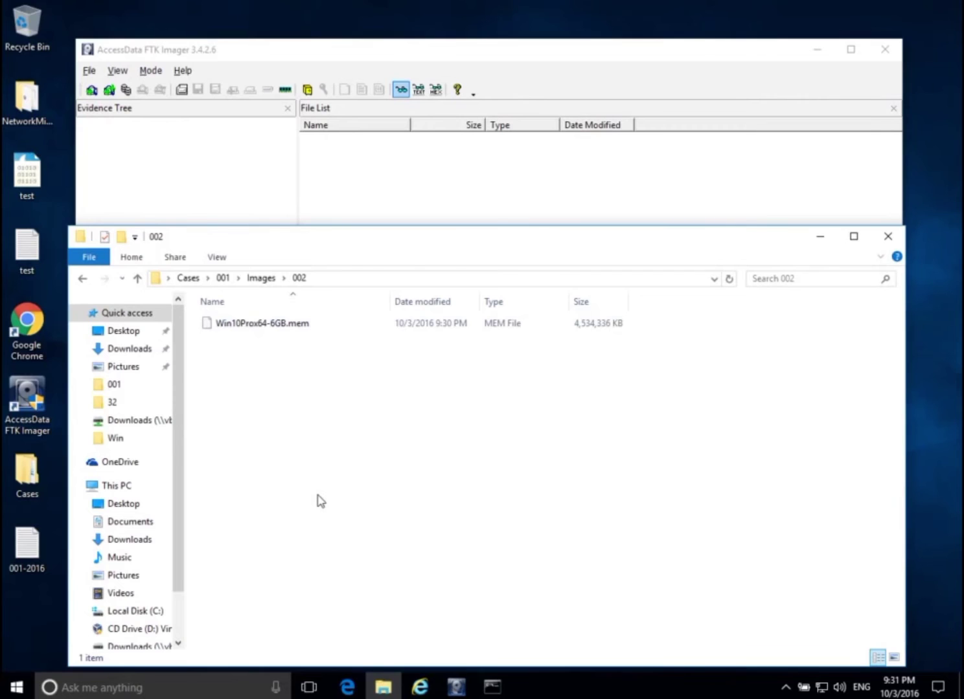
- Return to FTK Imager's Memory Progress window and close it once the capture is finished
left_click(561, 70)
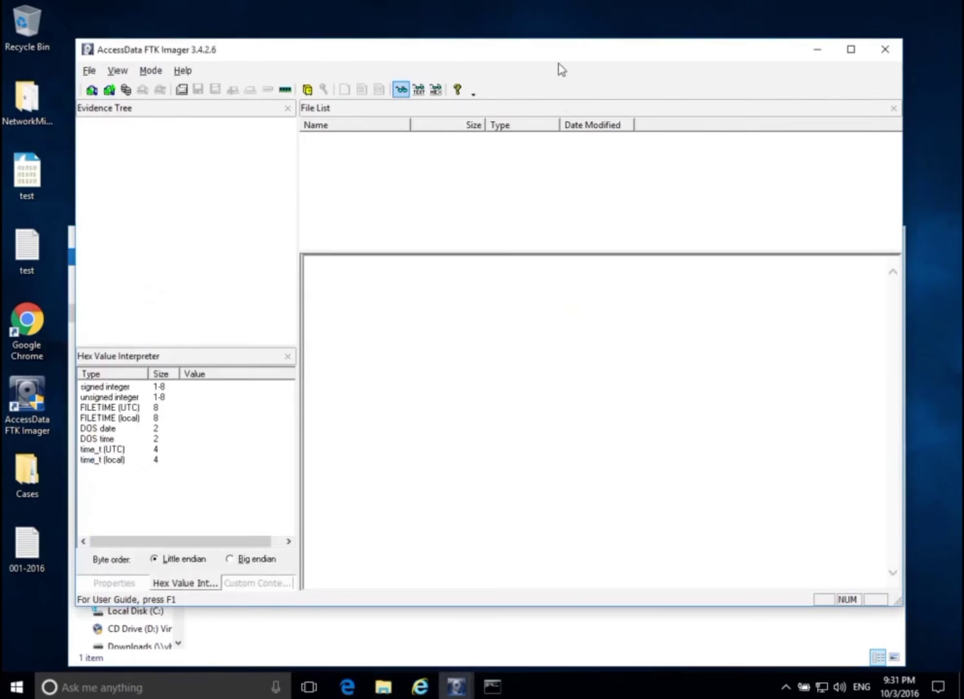
left_click(456, 685)
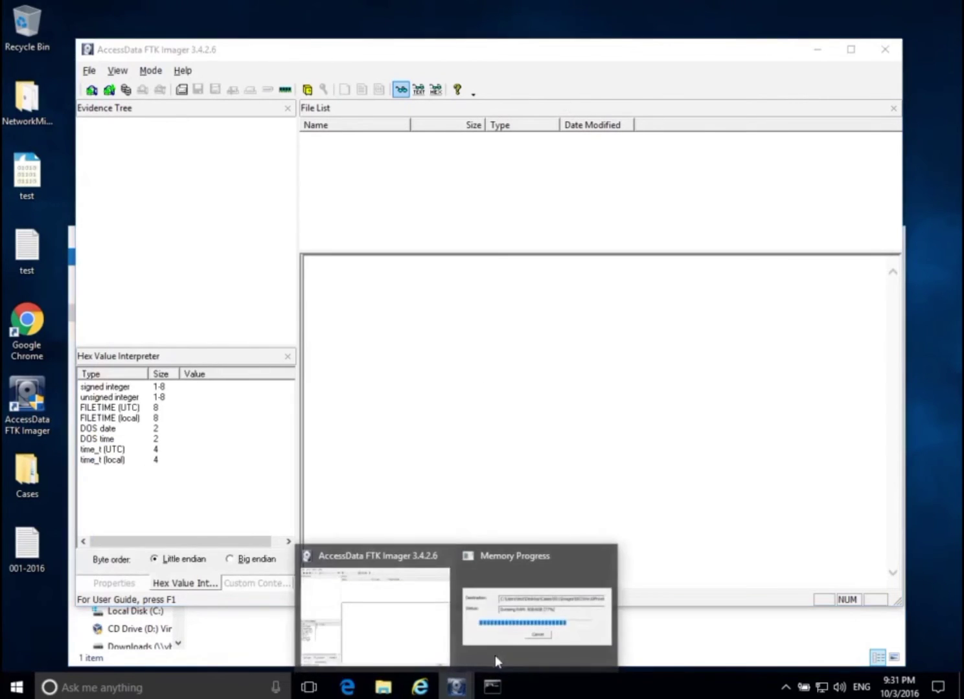
left_click(507, 646)
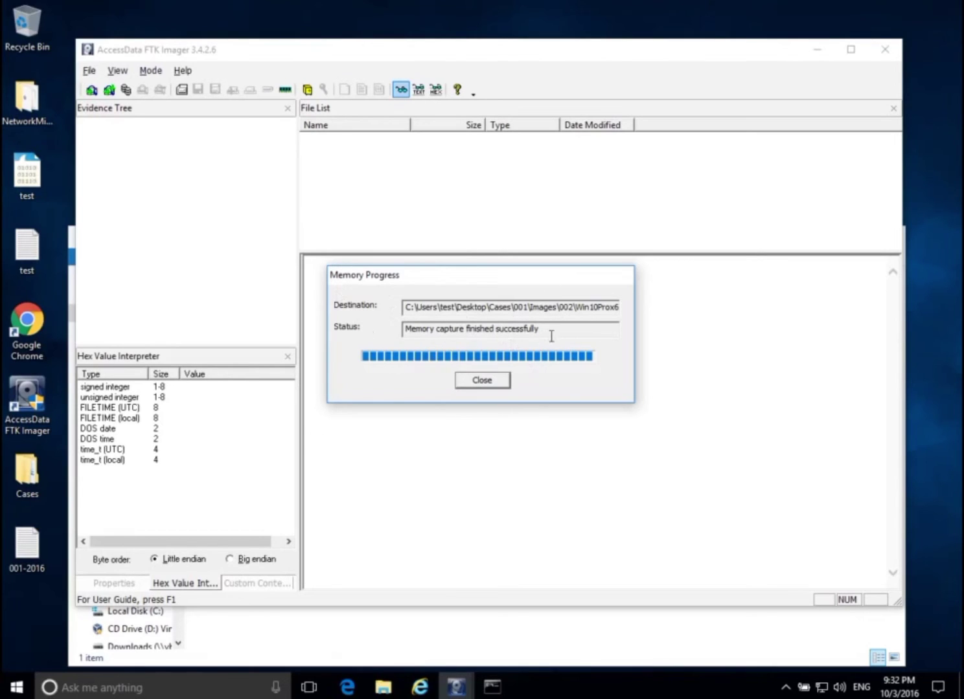
left_click(494, 382)
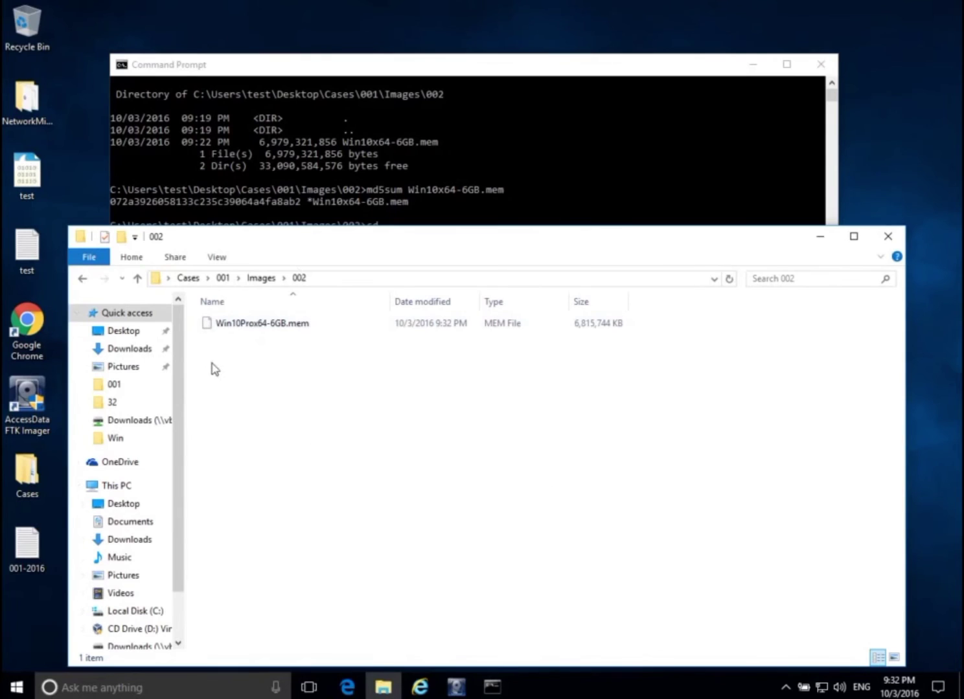
- Review the earlier md5sum output in Command Prompt and the details of Win10Prox64-6GB.mem in the 002 folder
left_click(568, 141)
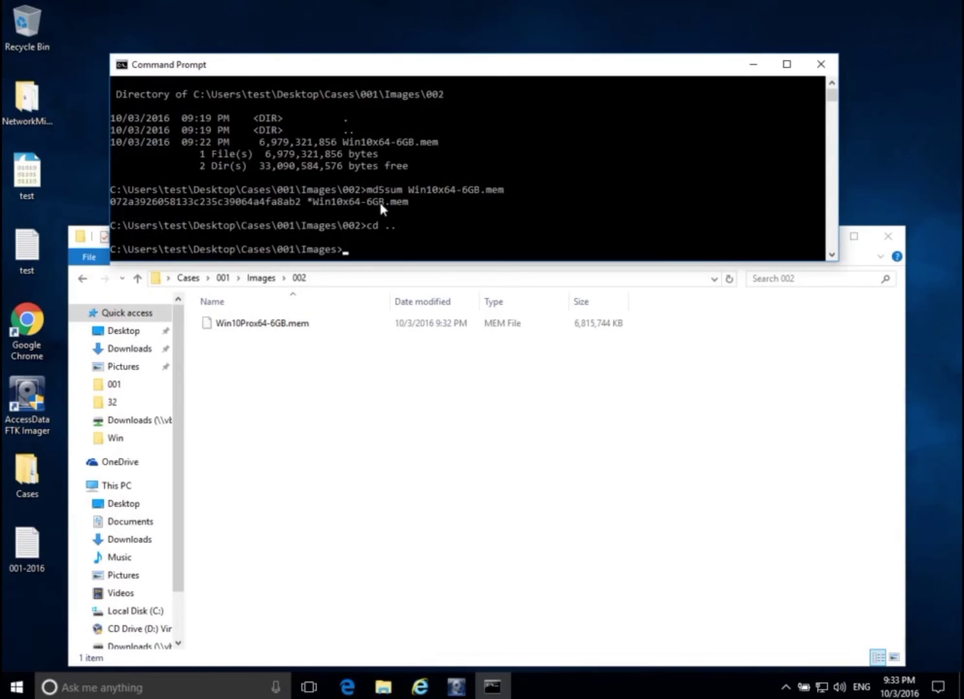
left_click(328, 406)
left_click(326, 327)
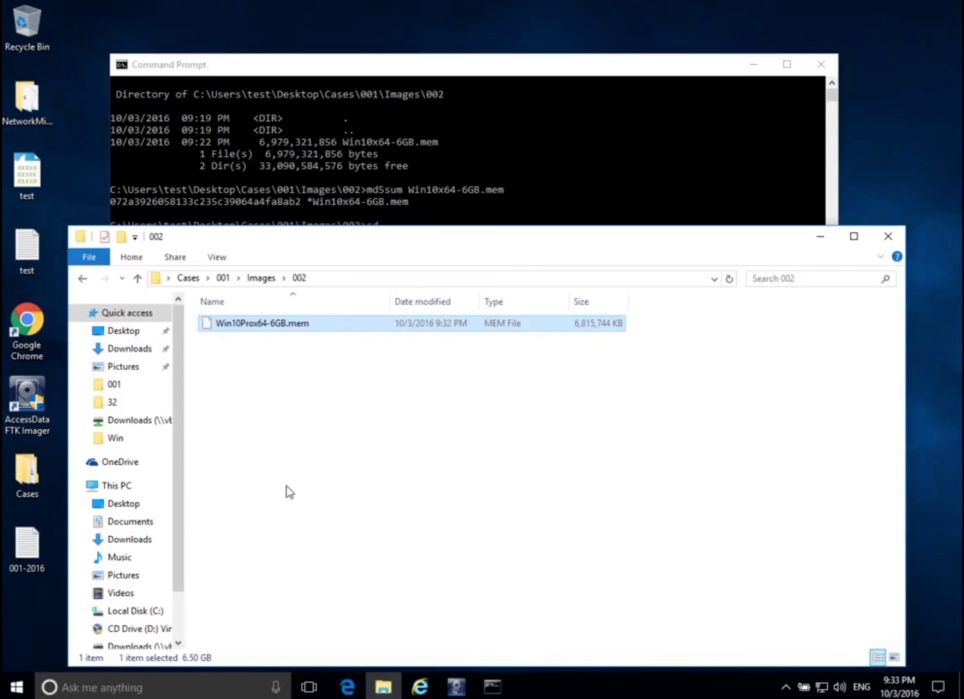
- Switch to Command Prompt and change the working directory to 002
left_click(585, 194)
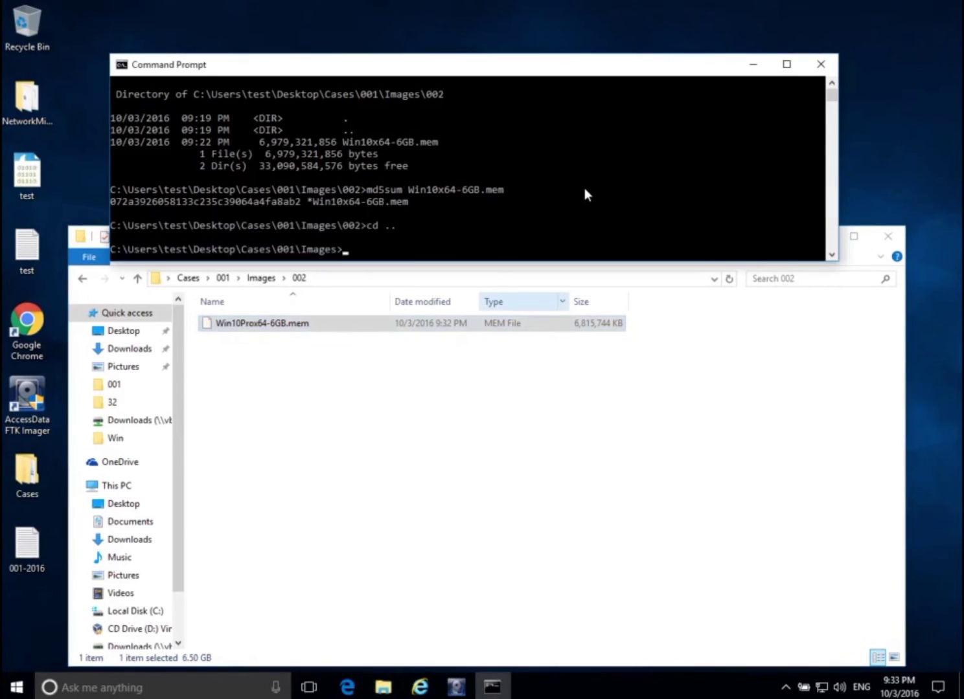
type("cd 002")
key("Return")
- Compute the MD5 hash of the memory dump with md5sum Win10Prox64-6GB.mem
type("m")
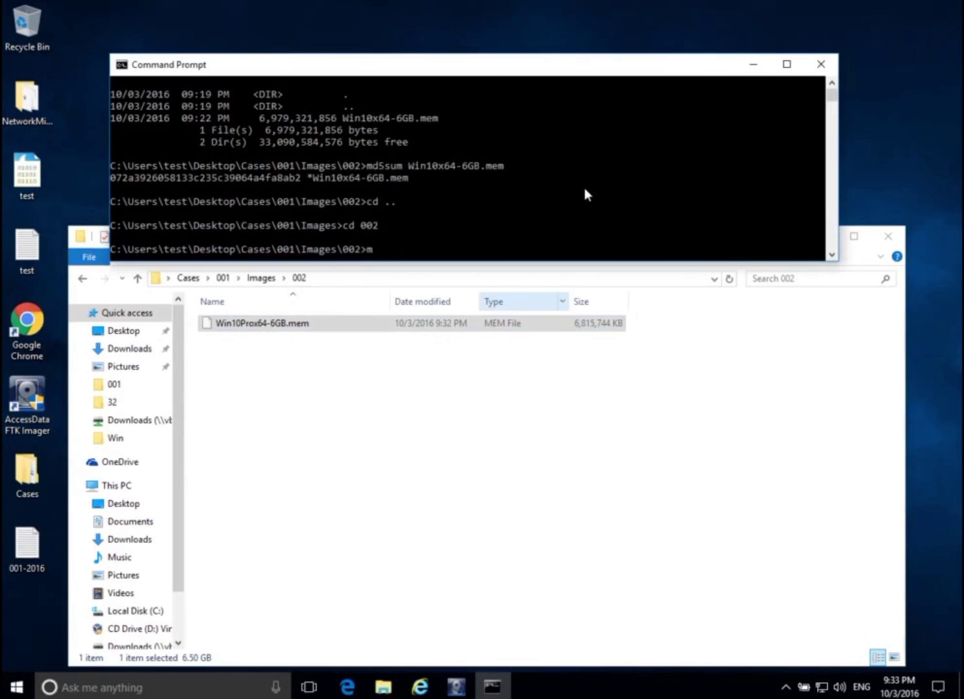
type("d5sum")
key("BackSpace")
key("BackSpace")
key("BackSpace")
key("BackSpace")
key("BackSpace")
key("BackSpace")
type("md5sum Wi")
key("Tab")
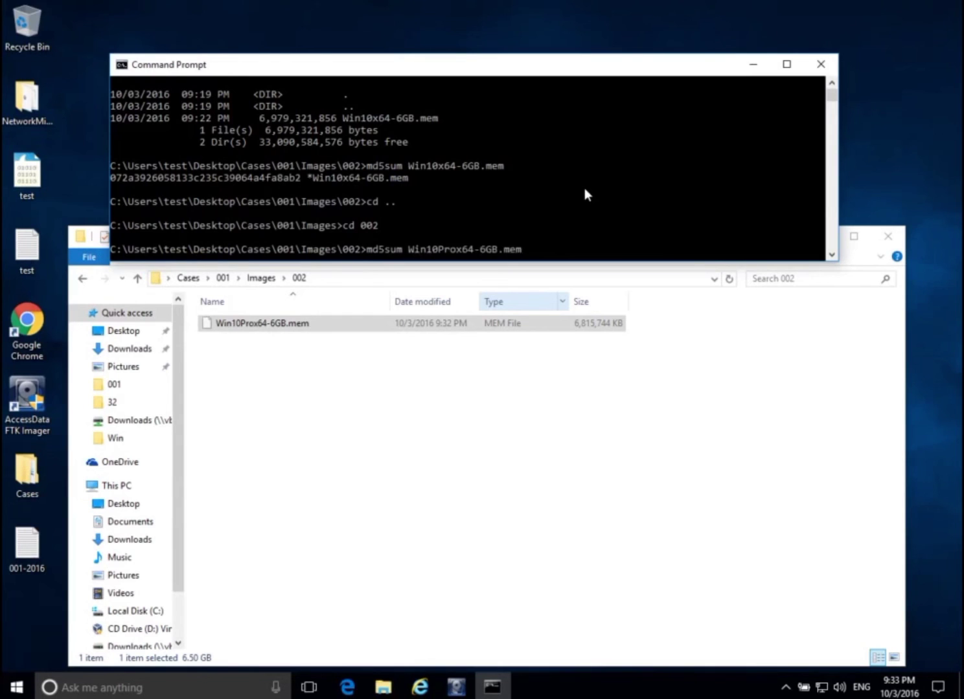
key("Return")
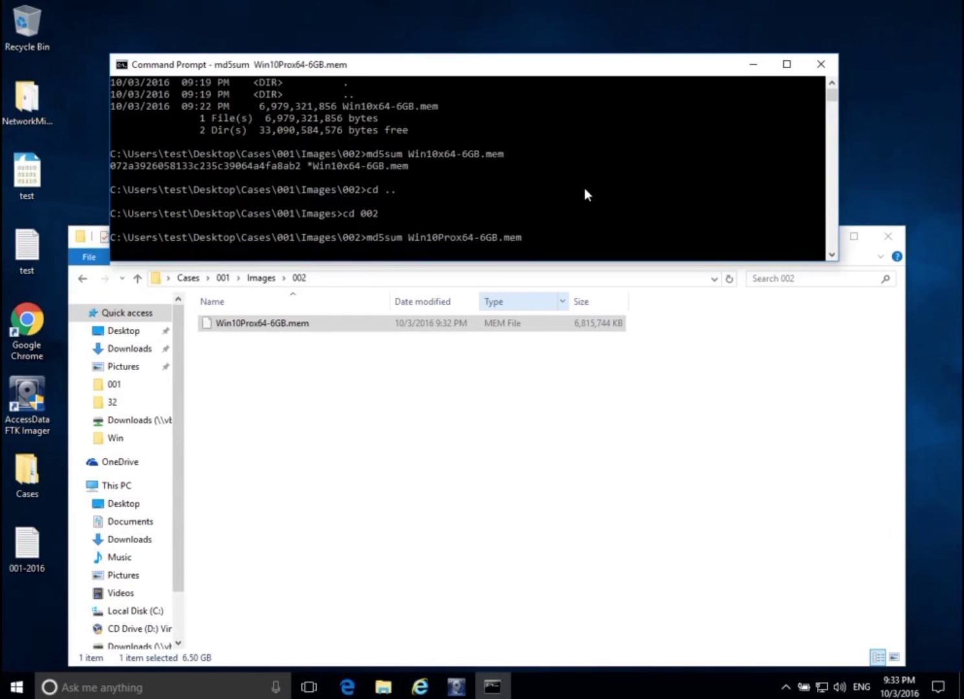